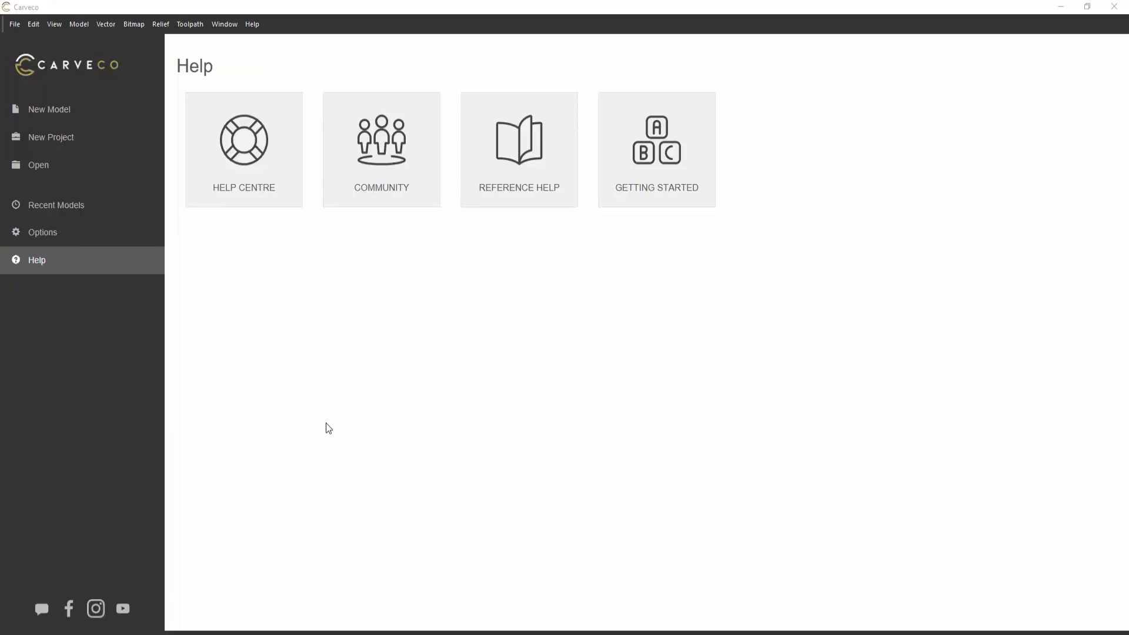
Step: Start a new model with its units set to millimetres
left_click(80, 114)
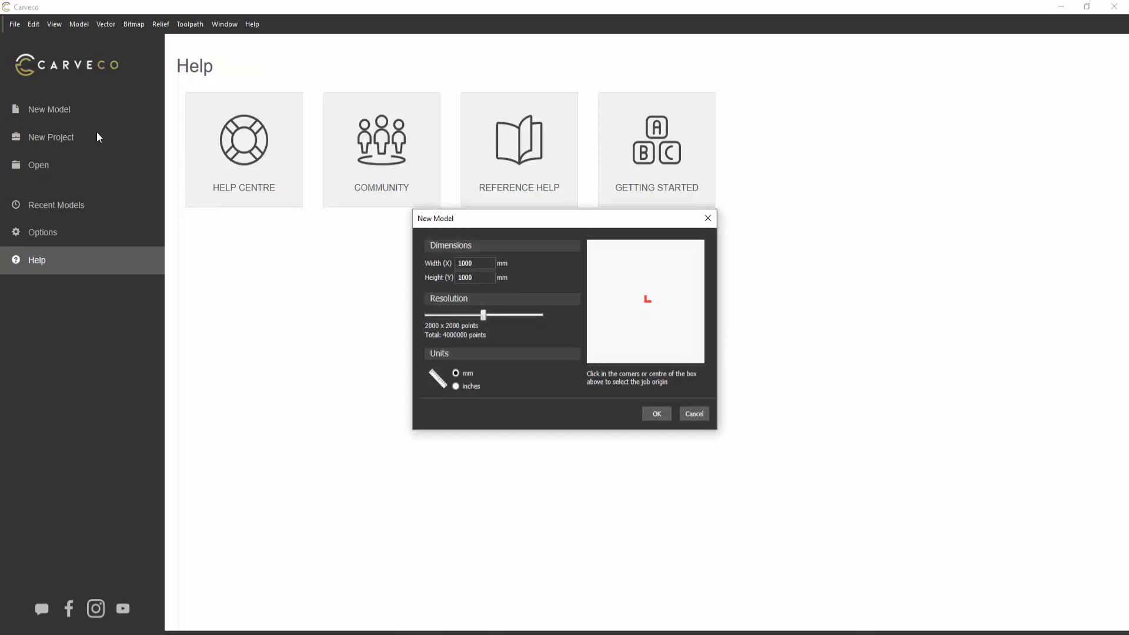
left_click(468, 388)
left_click(467, 372)
left_click(469, 386)
left_click(467, 375)
Step: Set width 2440 and height 1220 mm, with resolution at the maximum 5656 × 2828
left_click_drag(473, 263, 434, 264)
type("2440")
key("Tab")
type("1220")
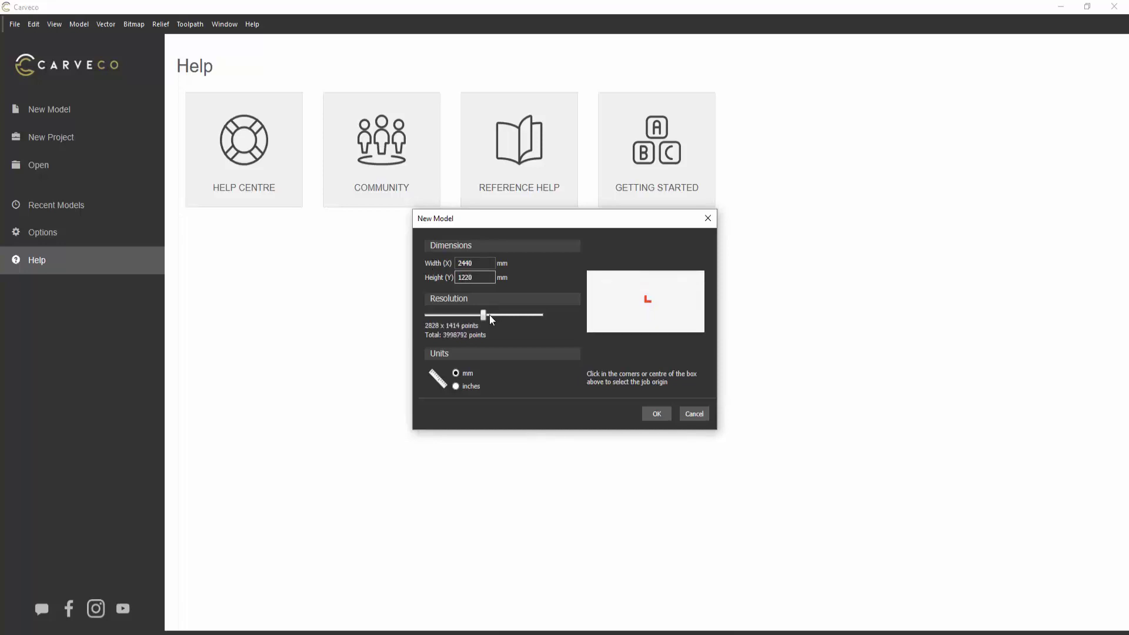
left_click(484, 316)
left_click_drag(484, 316, 551, 322)
Step: Set the job origin to the bottom-right corner and create the model
left_click(588, 331)
left_click(588, 272)
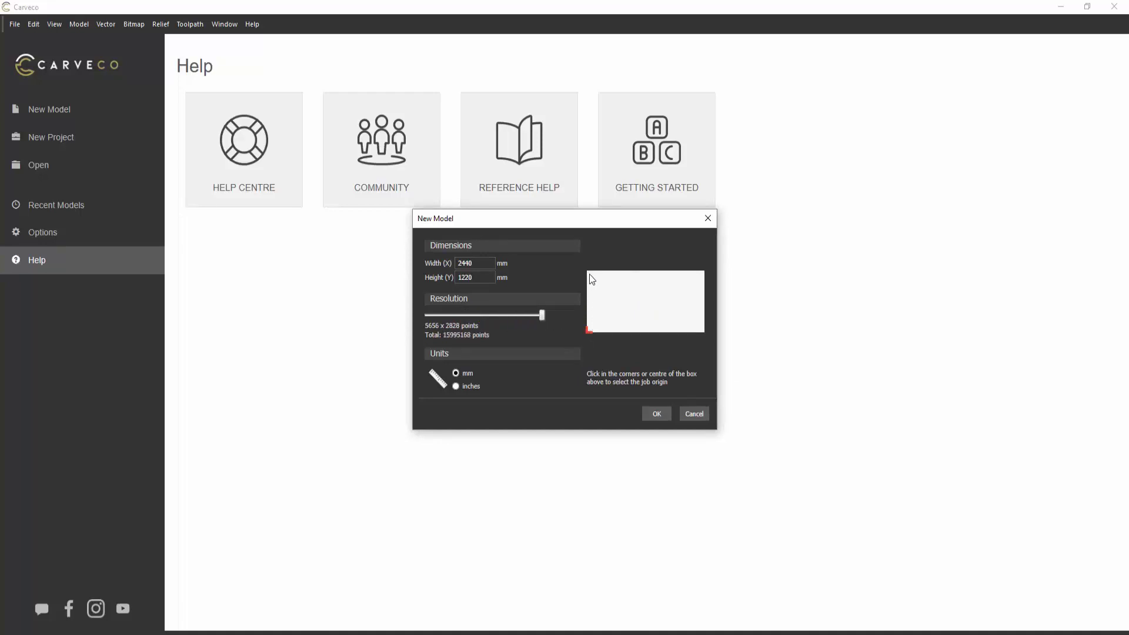
left_click(704, 271)
left_click(702, 331)
left_click(654, 411)
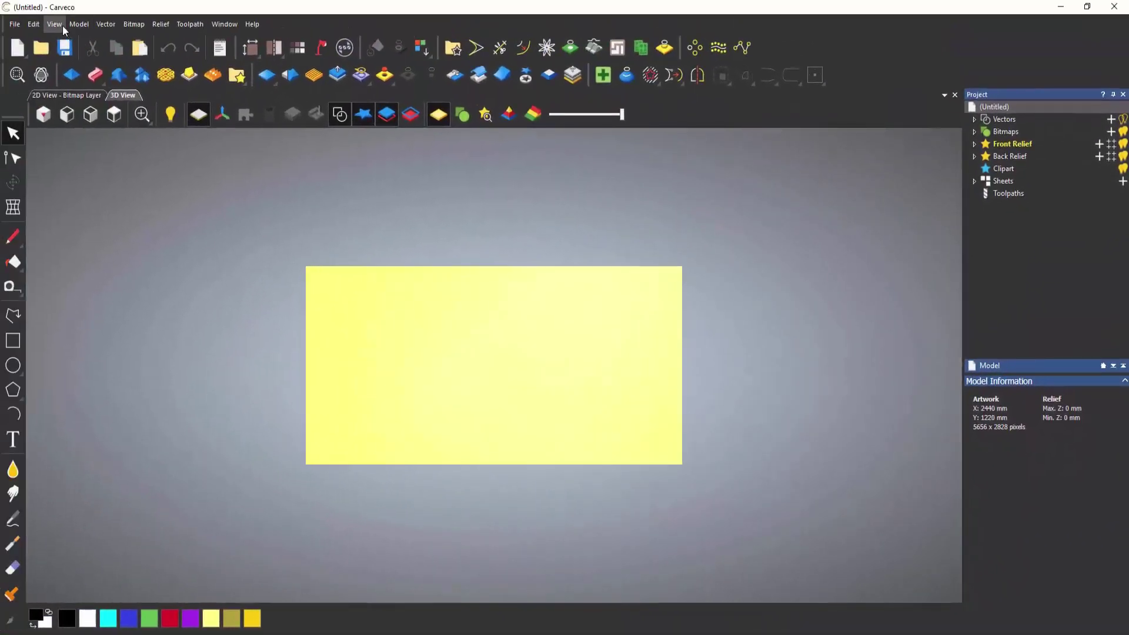
Step: Turn on View > Show Rulers, orbit the 3D view, then return to the 2D Bitmap Layer view
left_click(62, 25)
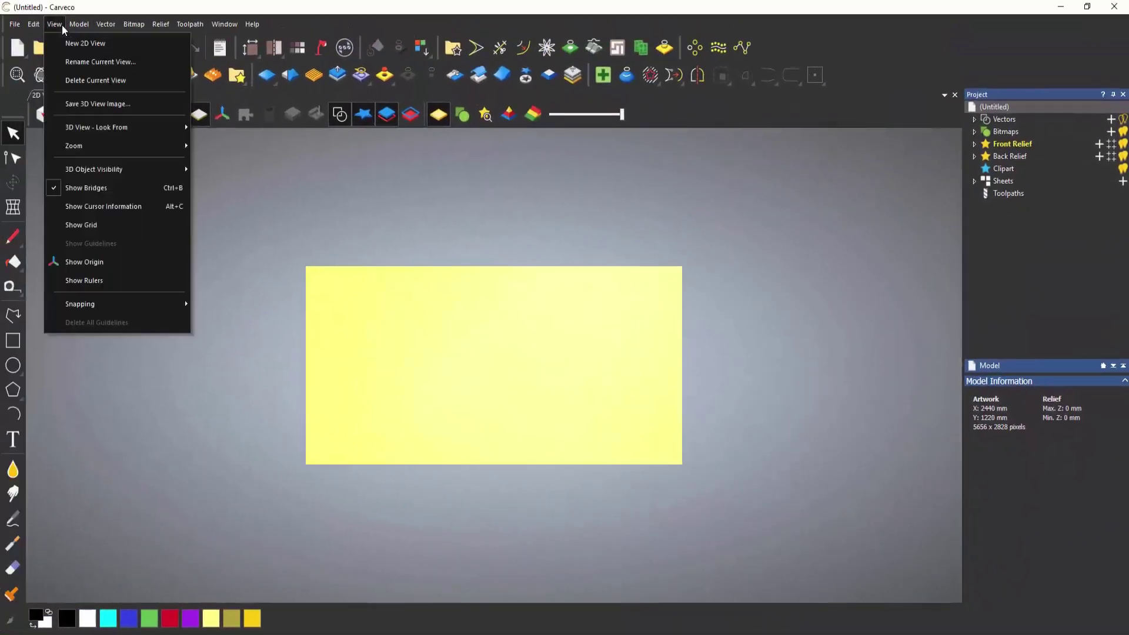
left_click(125, 281)
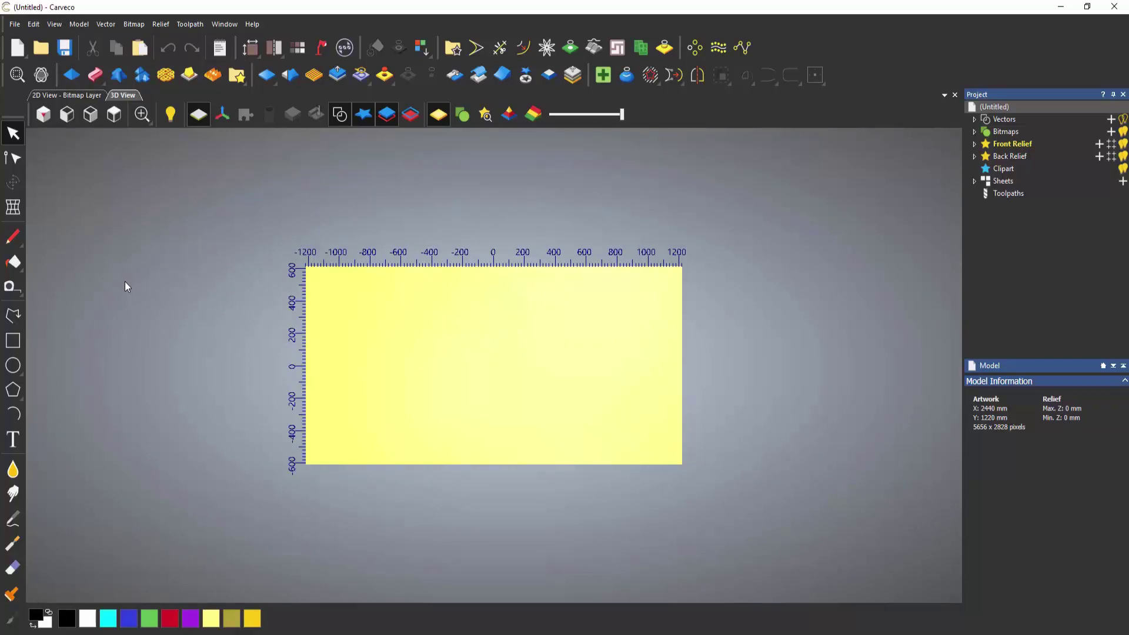
left_click_drag(535, 426, 586, 278)
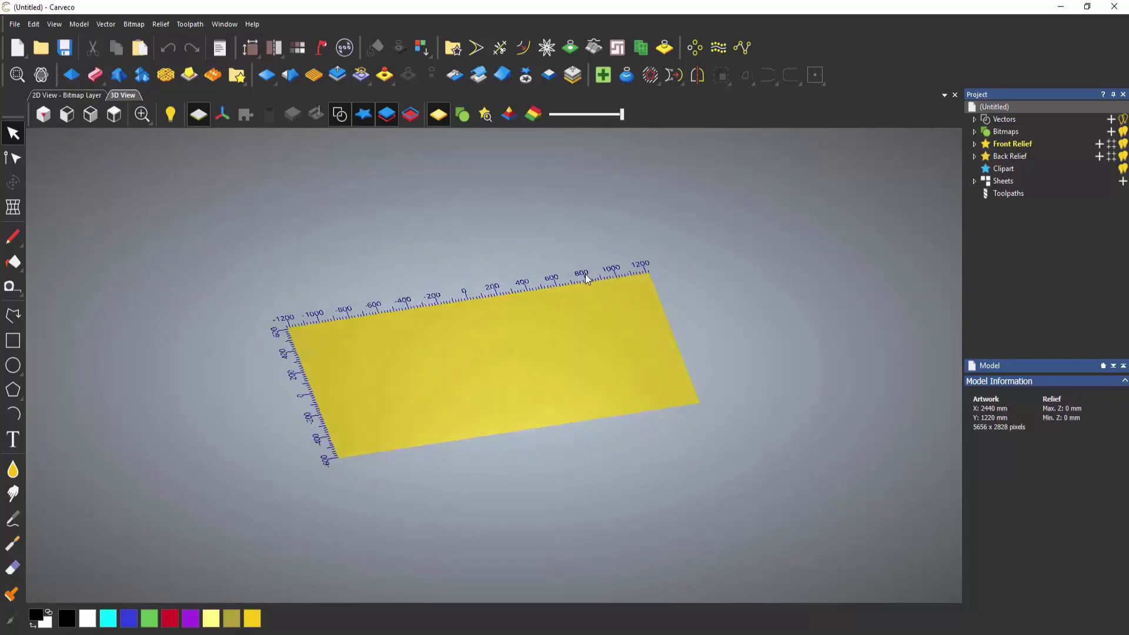
left_click(88, 97)
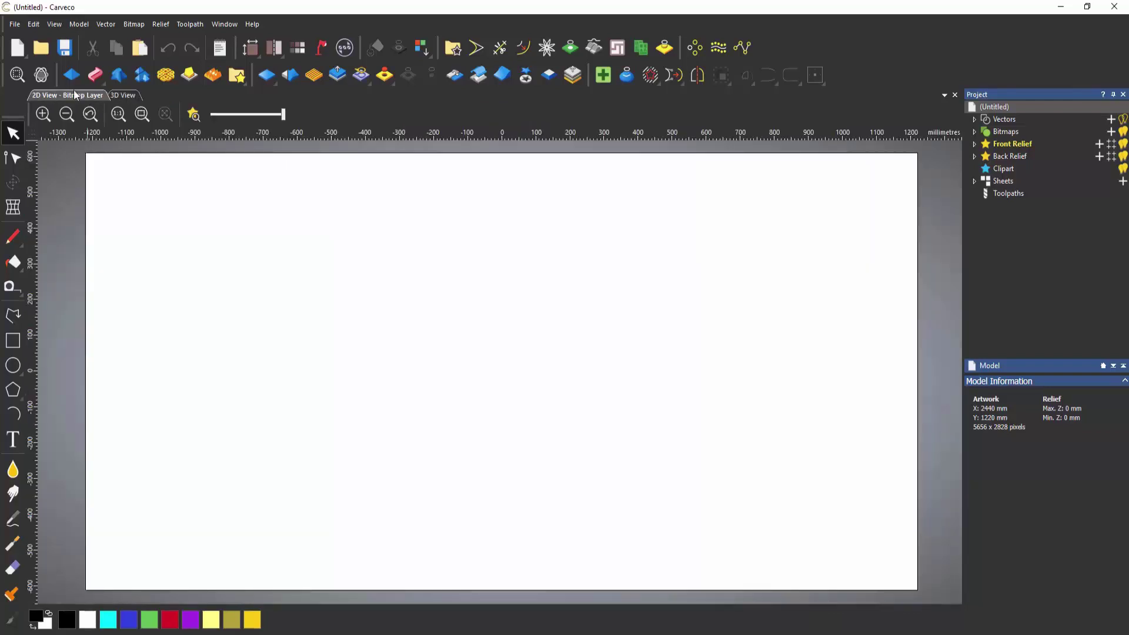
Step: Draw a horizontal polyline from X -1220 to X 1220 at Y 0
left_click(18, 316)
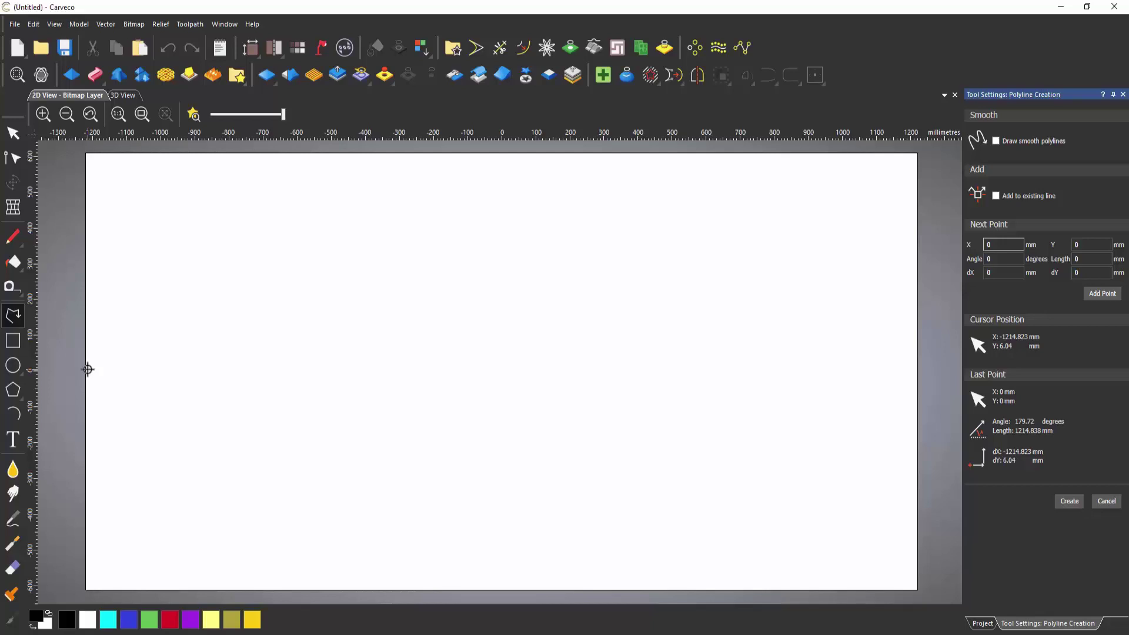
left_click(88, 369)
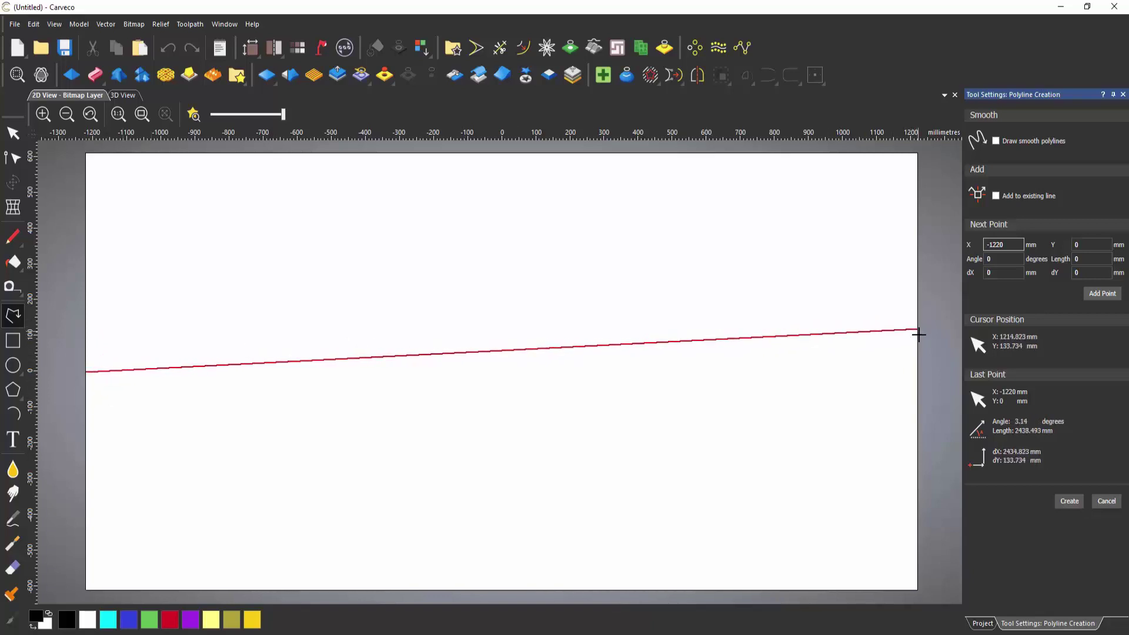
left_click(916, 371)
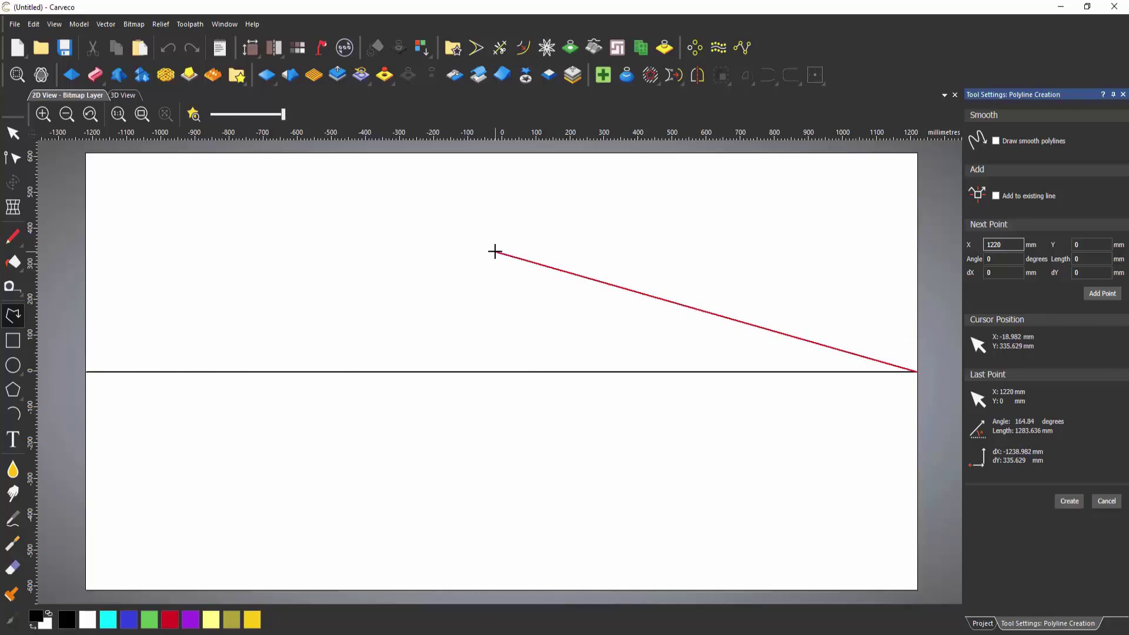
key("Escape")
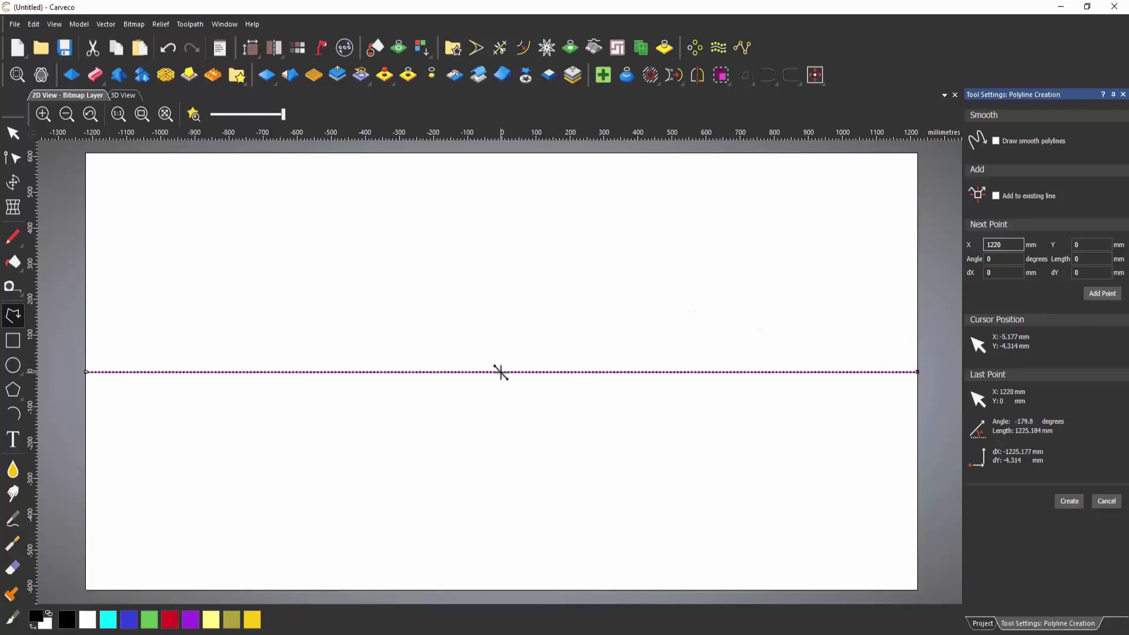
Step: Draw a vertical polyline from the origin 0,0 up to Y 610, then stop drawing
left_click(501, 371)
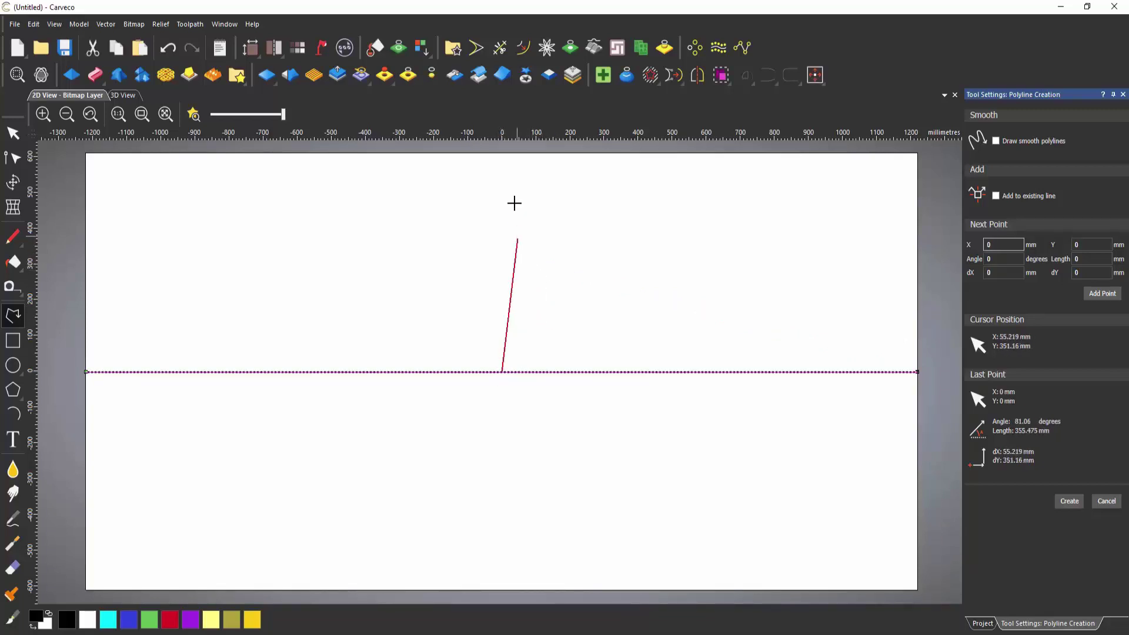
left_click(501, 154)
key("Escape")
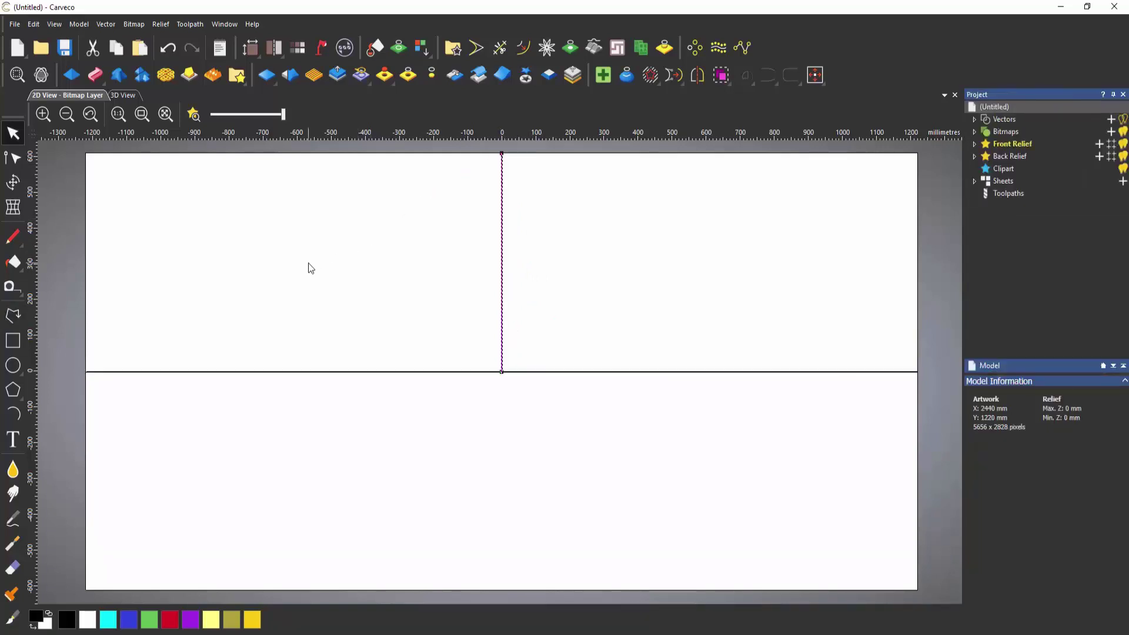
key("Escape")
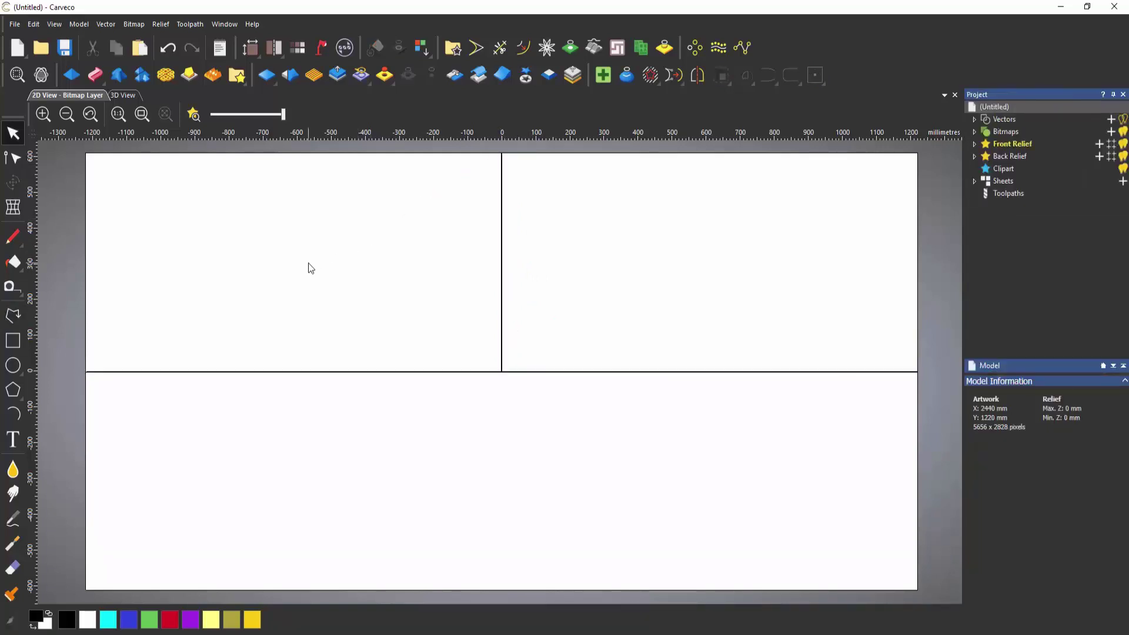
Step: Turn on snap hints from the View menu
left_click(55, 24)
mouse_move(121, 304)
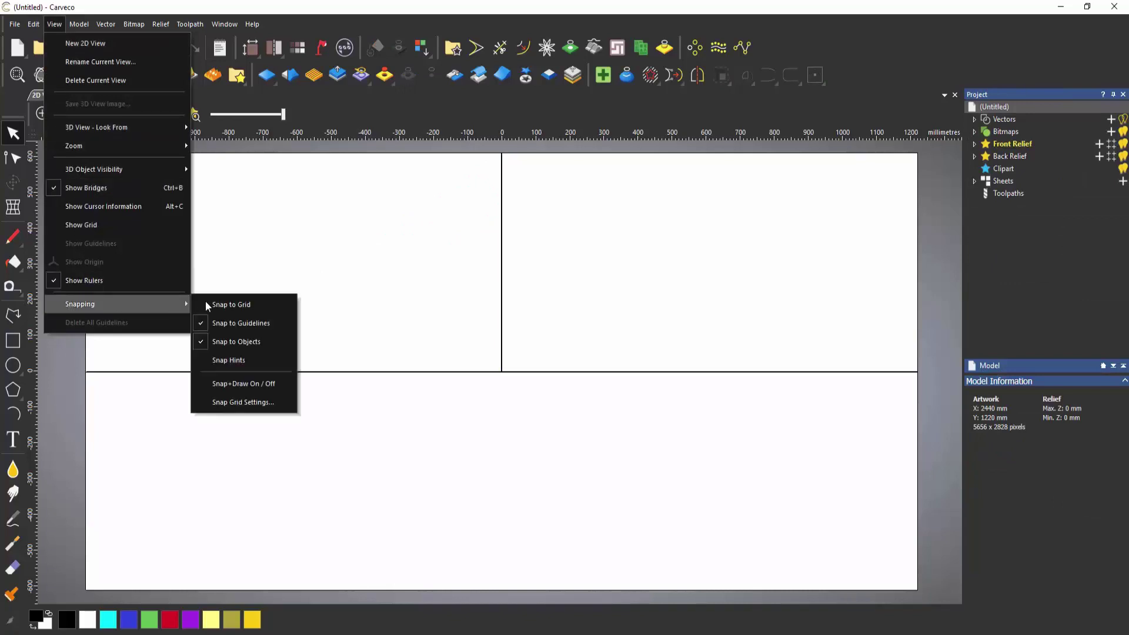
left_click(249, 359)
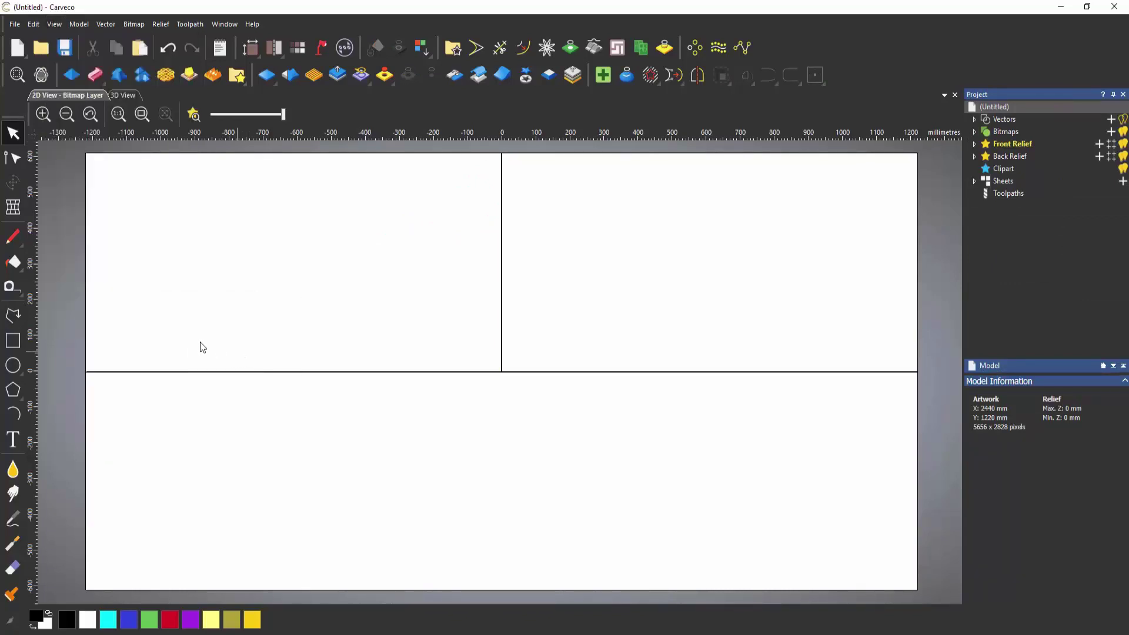
Step: In a top-down 3D view, start a test polyline snapped onto the crosshair centre at 0,0
left_click(15, 316)
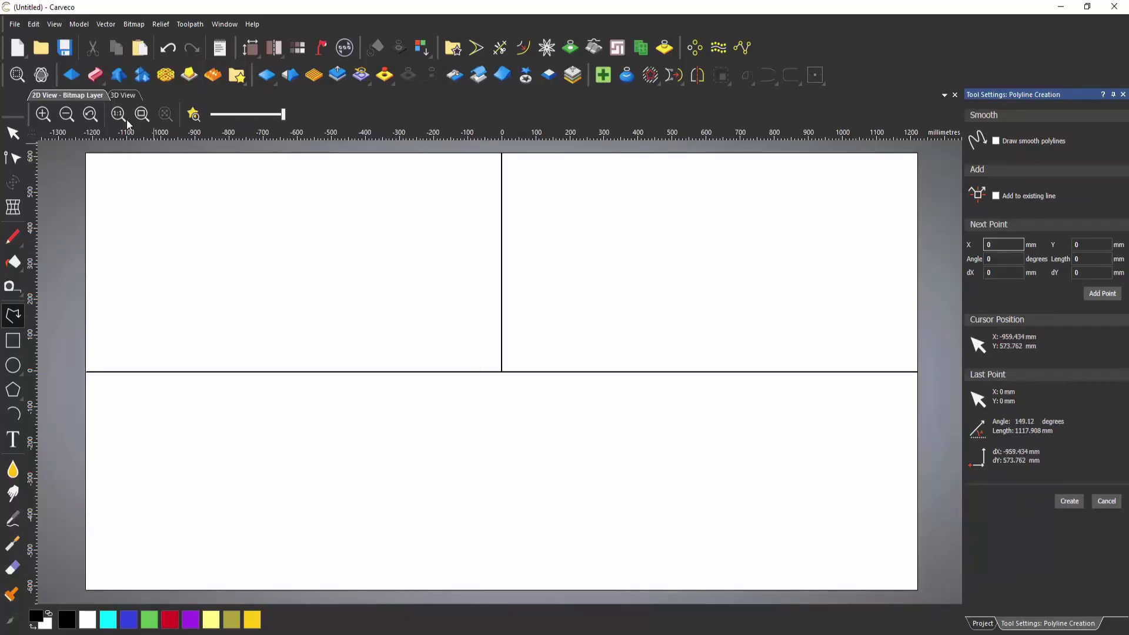
left_click(123, 95)
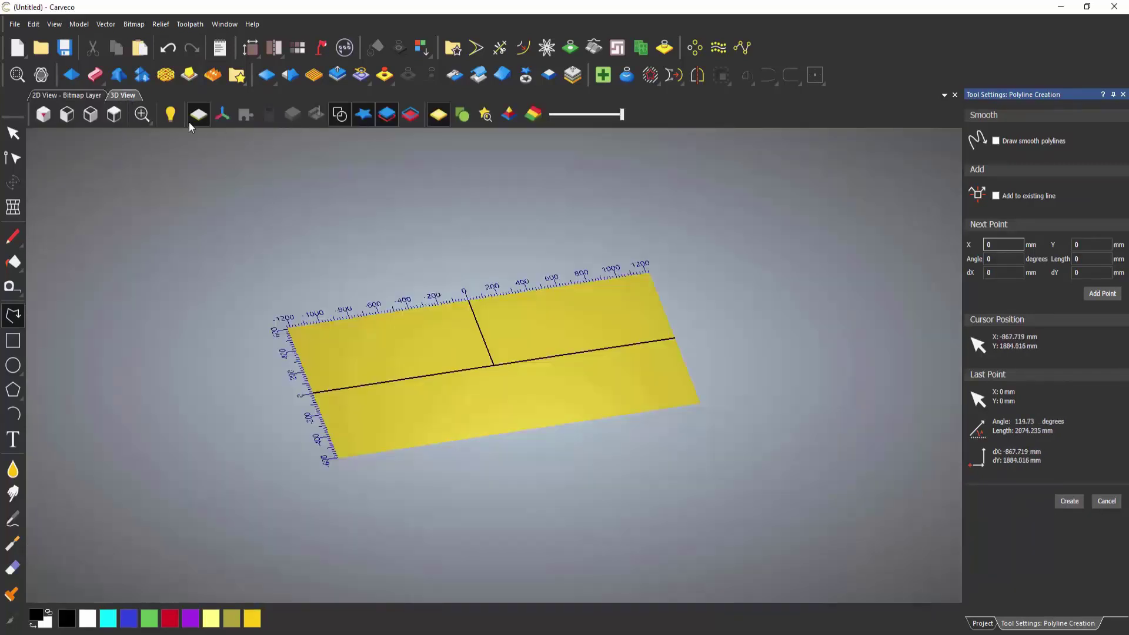
left_click(111, 115)
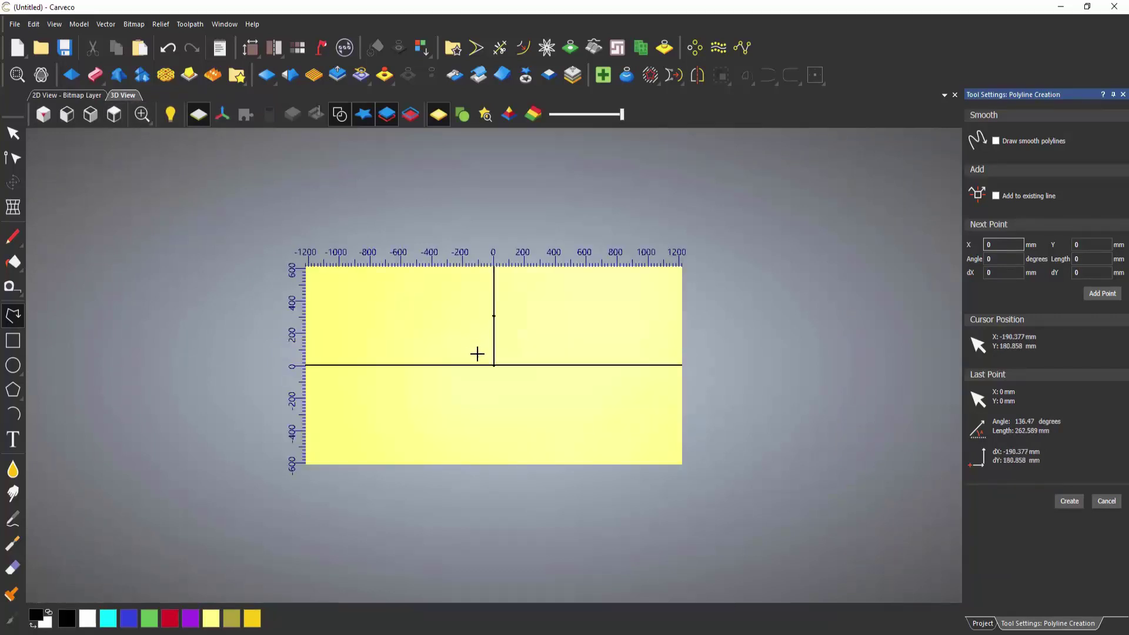
scroll(483, 358, "up", 3)
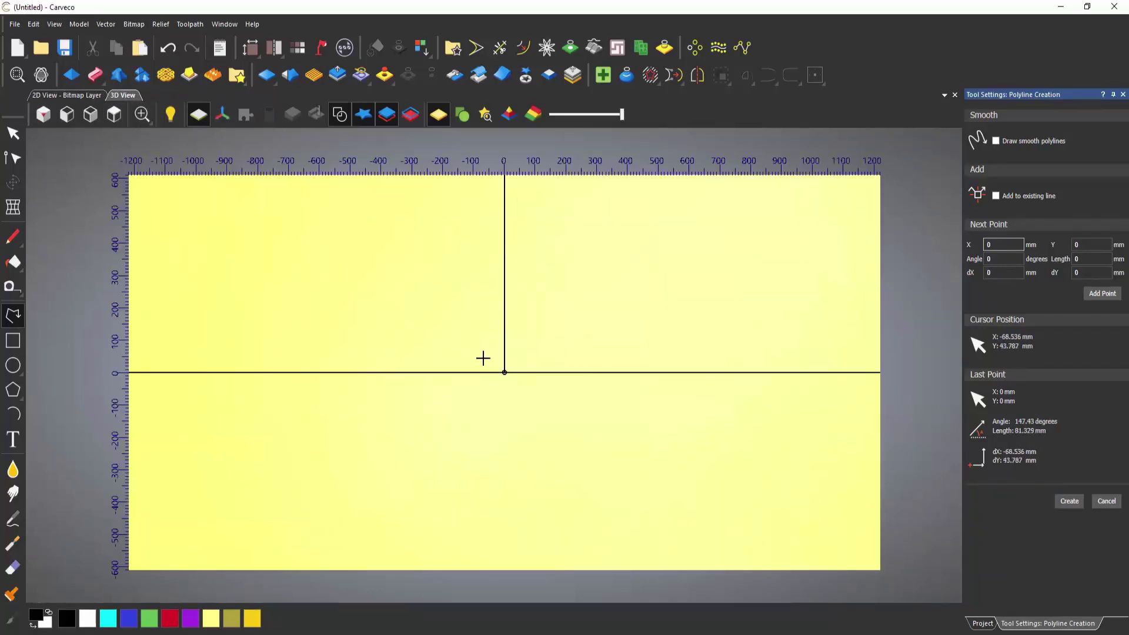
left_click(487, 358)
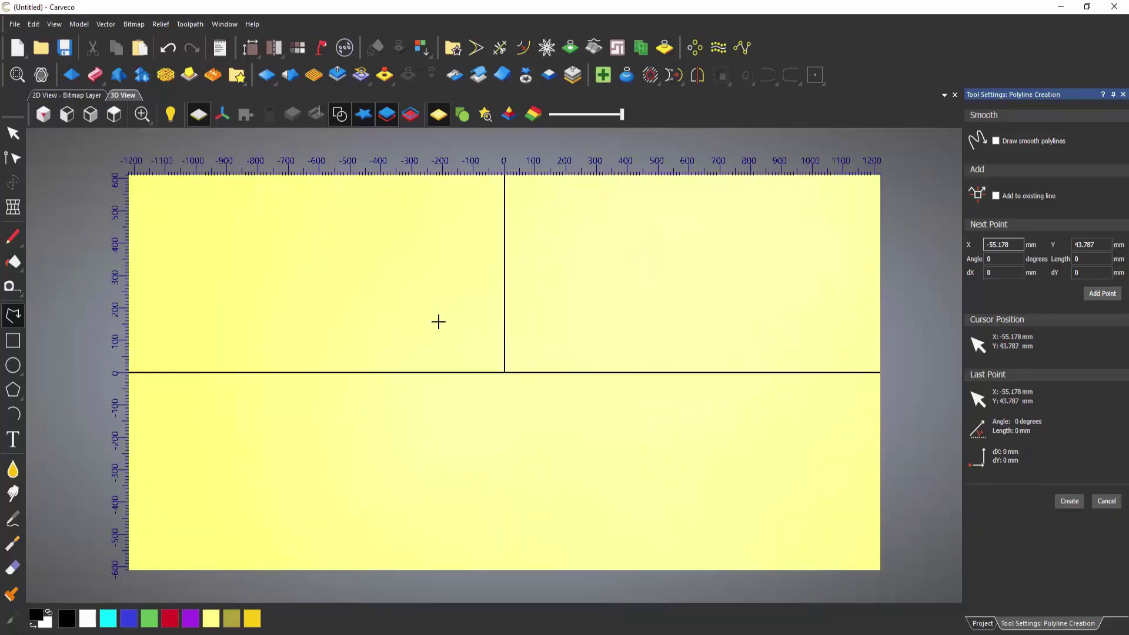
left_click(503, 373)
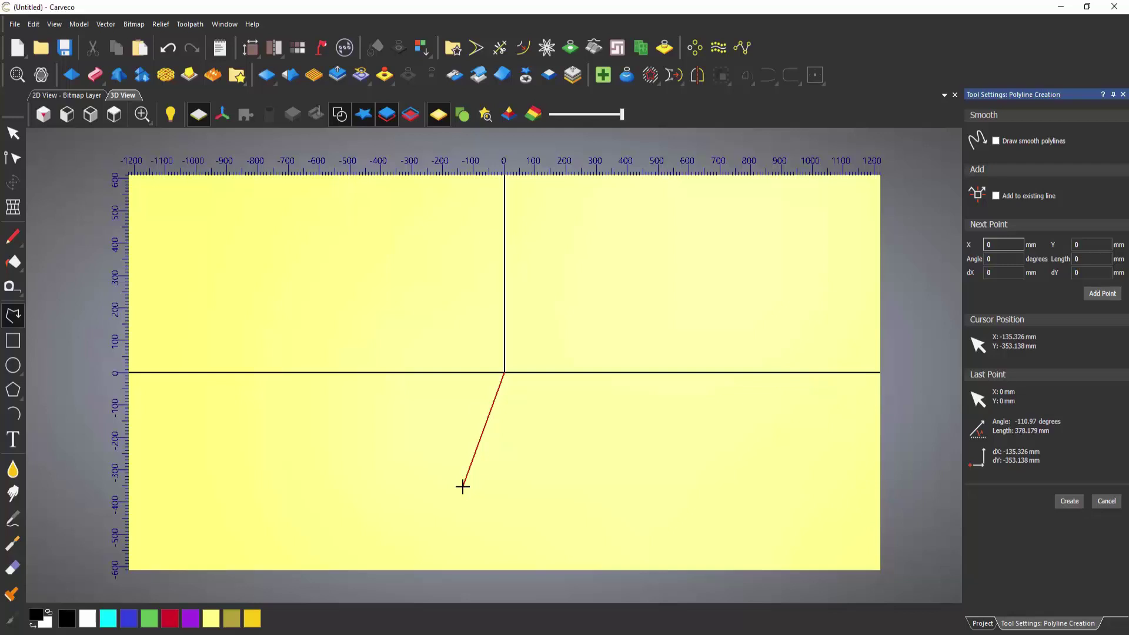
Step: Cancel the test line and delete both crosshair lines
key("Escape")
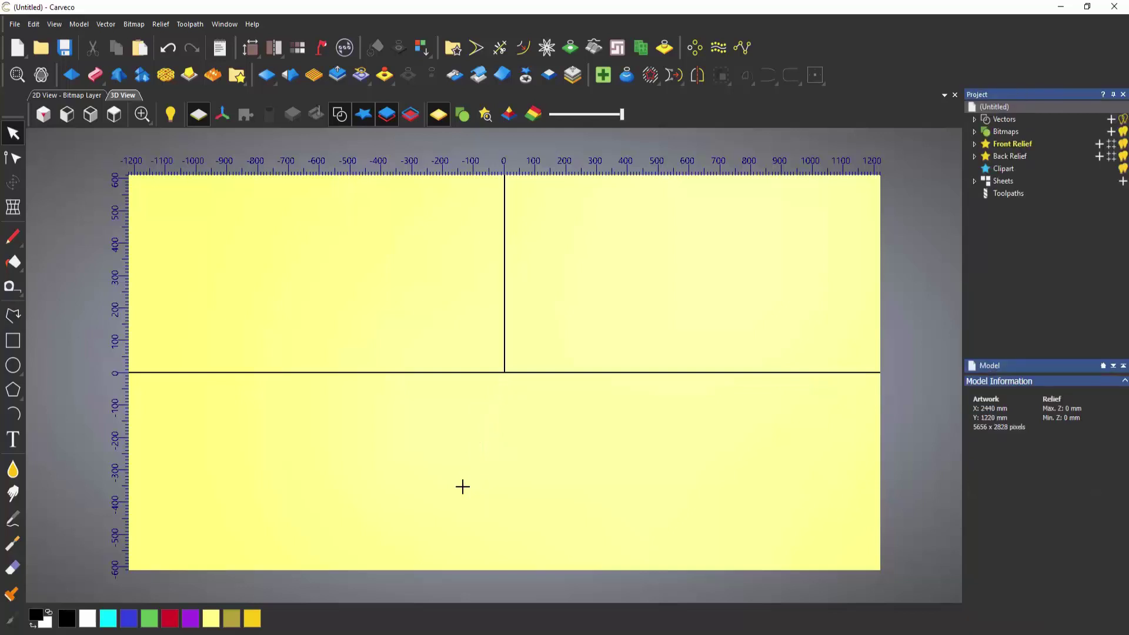
left_click_drag(542, 328, 479, 409)
key("Delete")
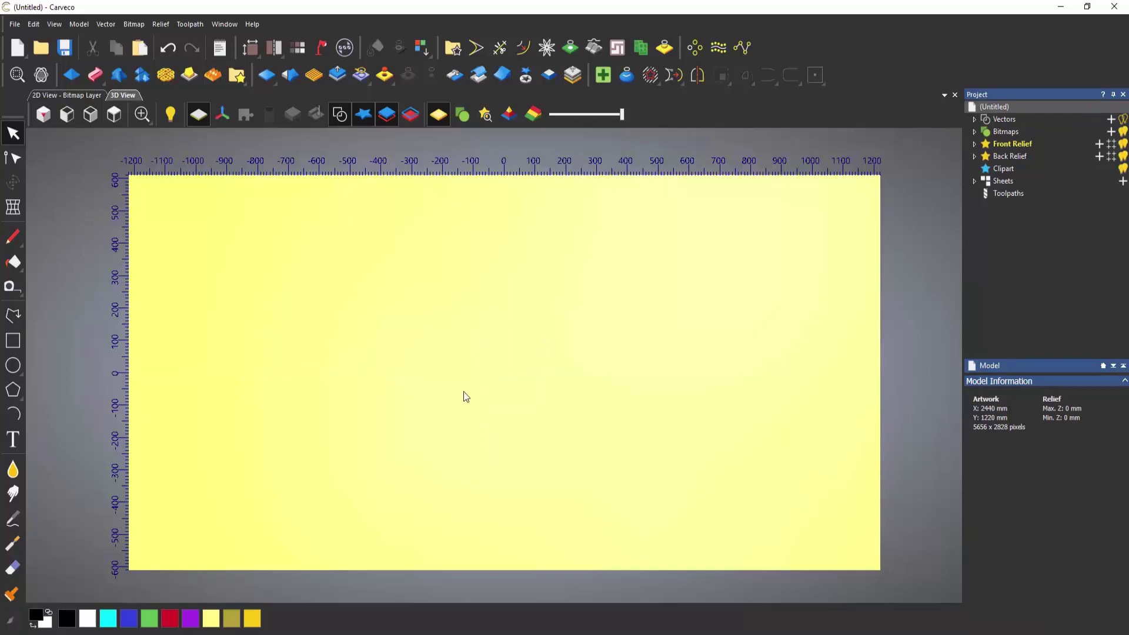
Step: Set the snap grid spacing to 50 mm
left_click(54, 24)
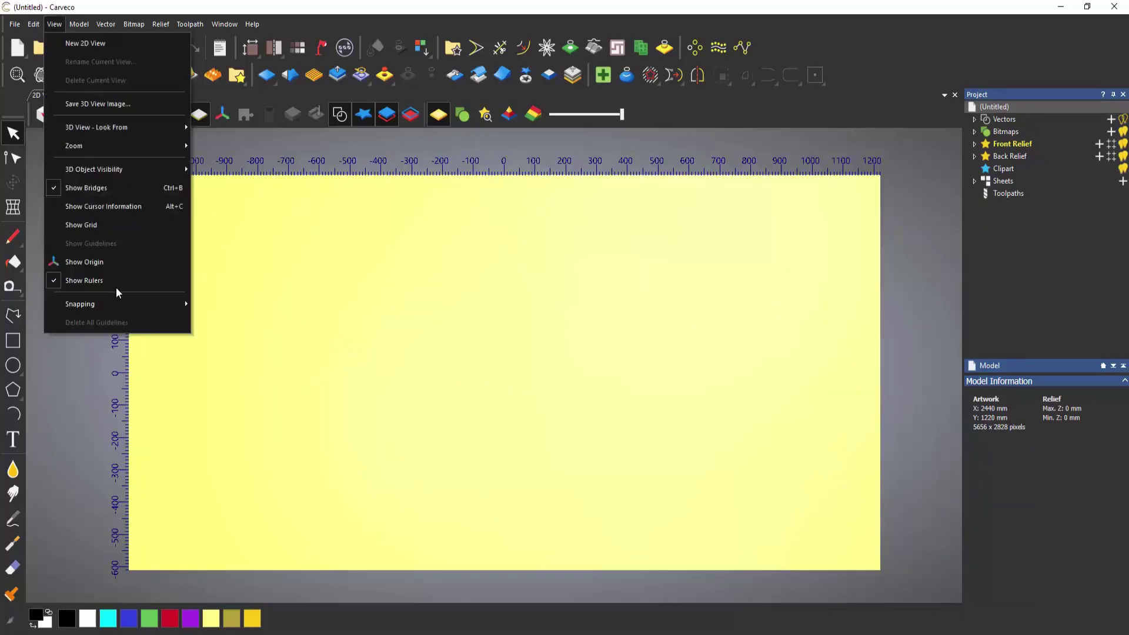
mouse_move(128, 304)
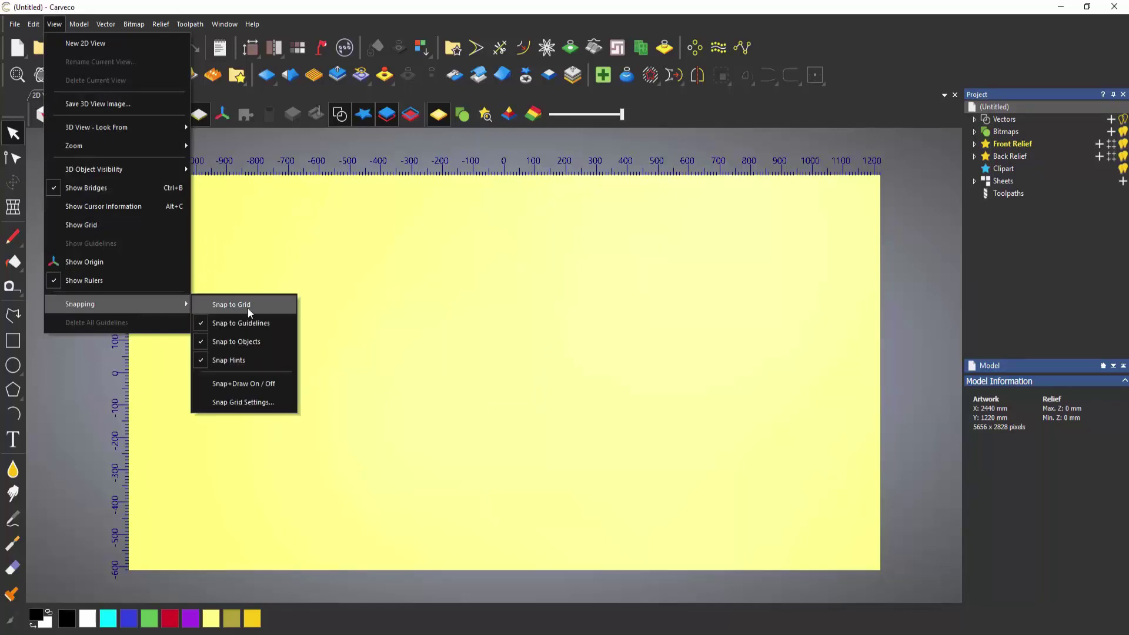
left_click(277, 402)
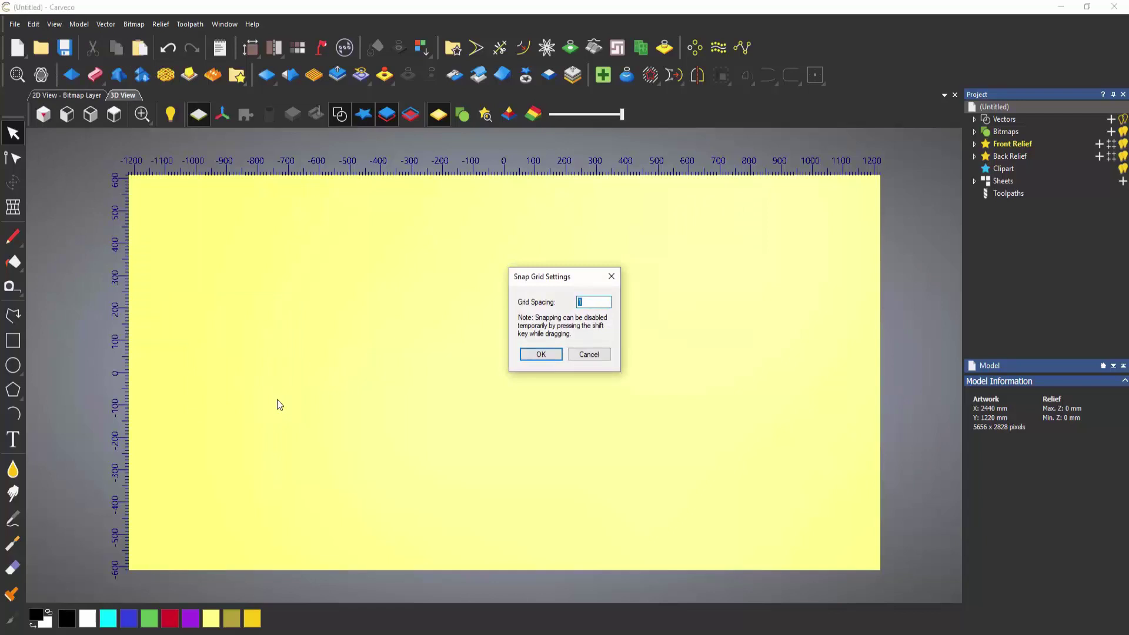
type("50")
left_click(540, 355)
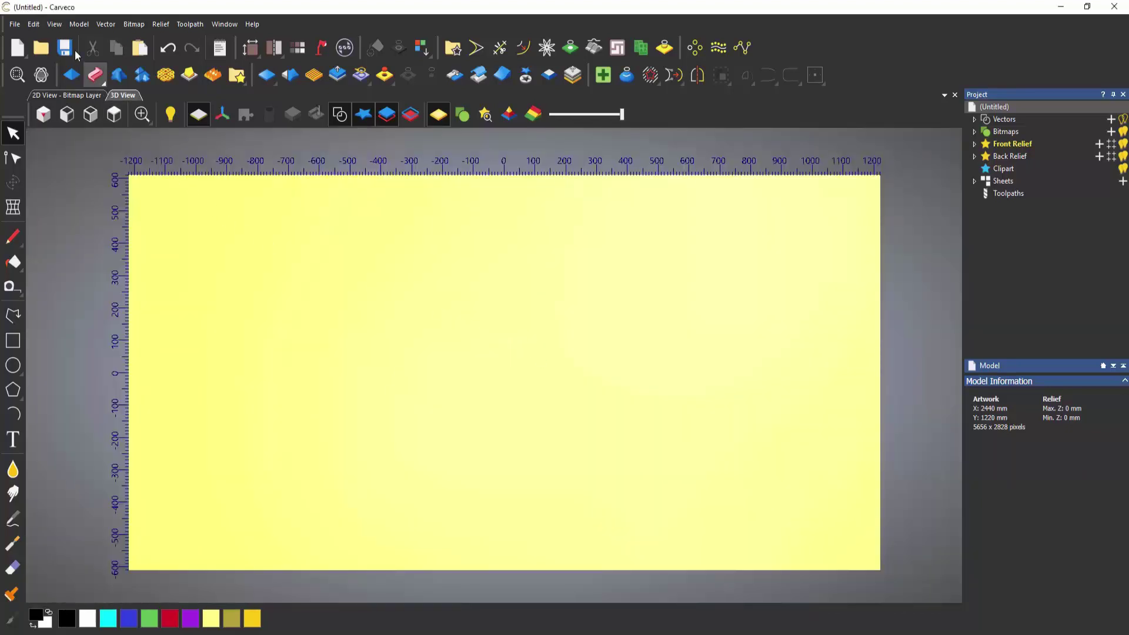
Step: Turn on Snap+Draw grid snapping and test it with a throwaway polyline
left_click(56, 24)
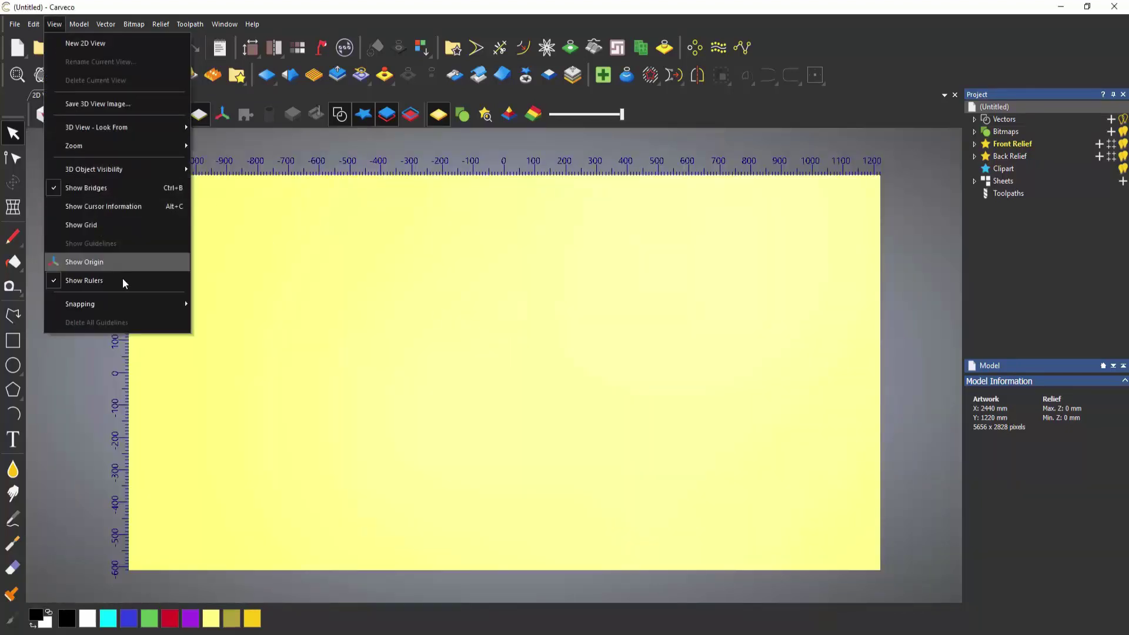
mouse_move(152, 304)
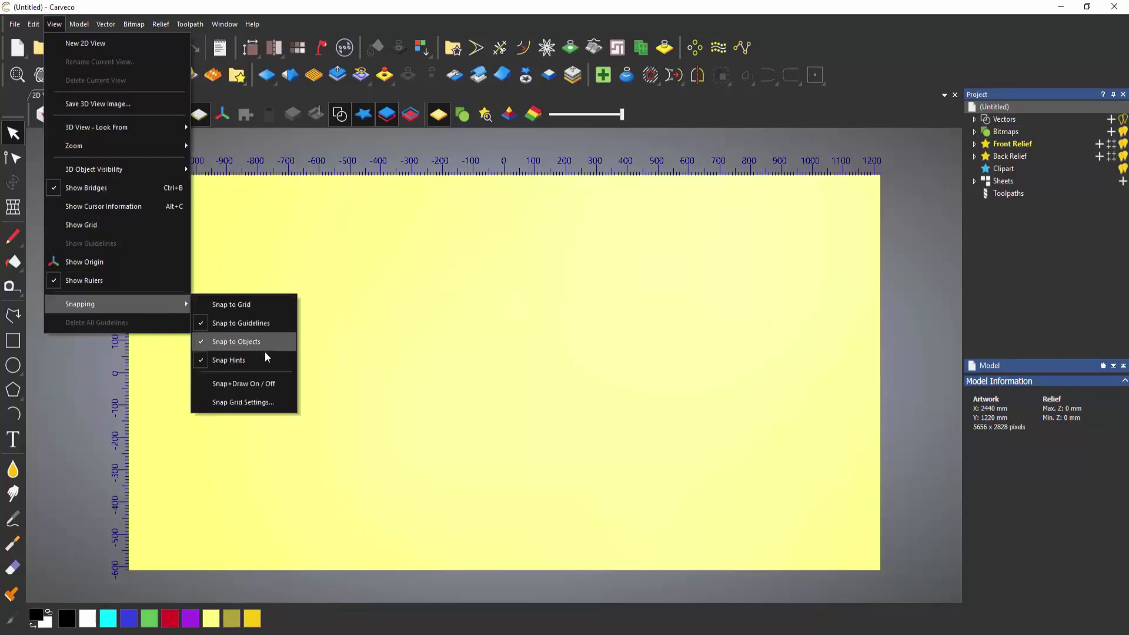
left_click(278, 384)
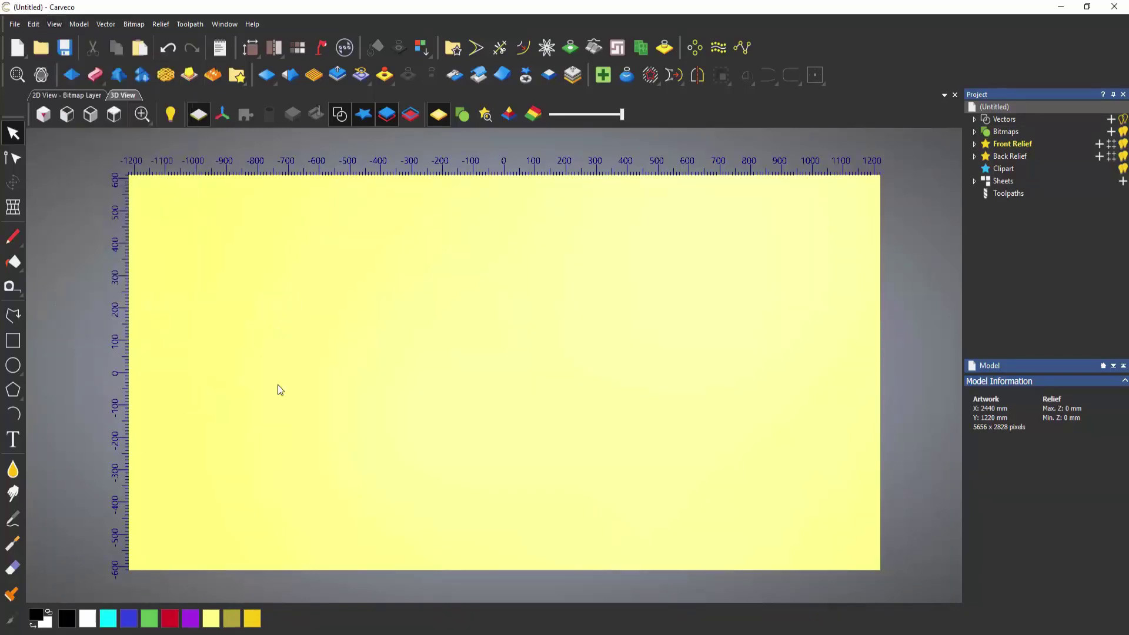
left_click(13, 316)
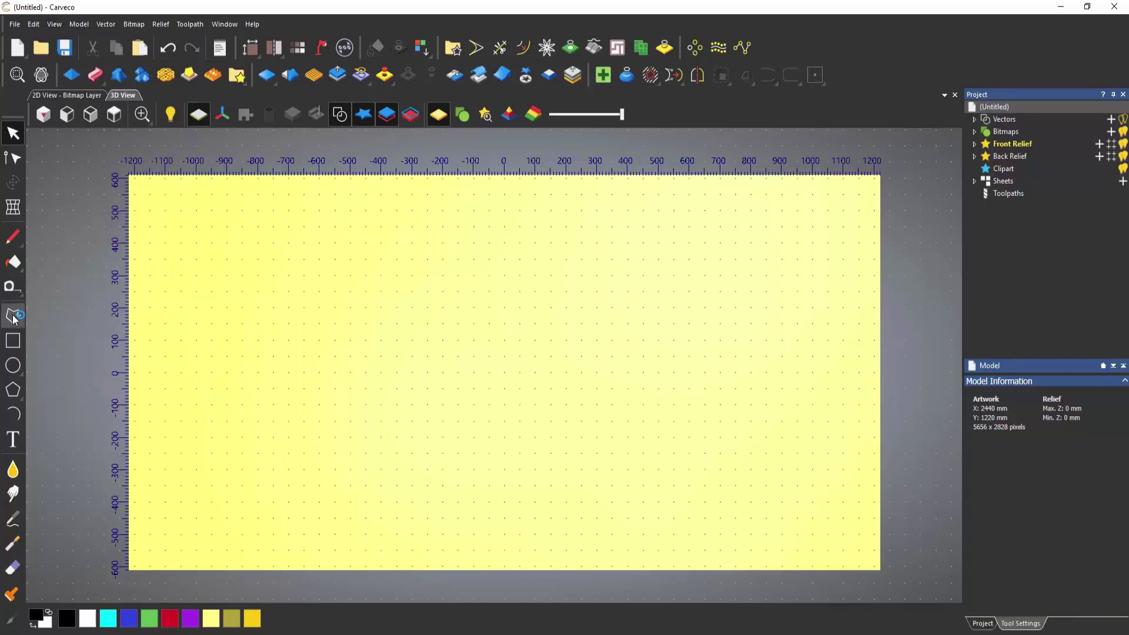
left_click(442, 375)
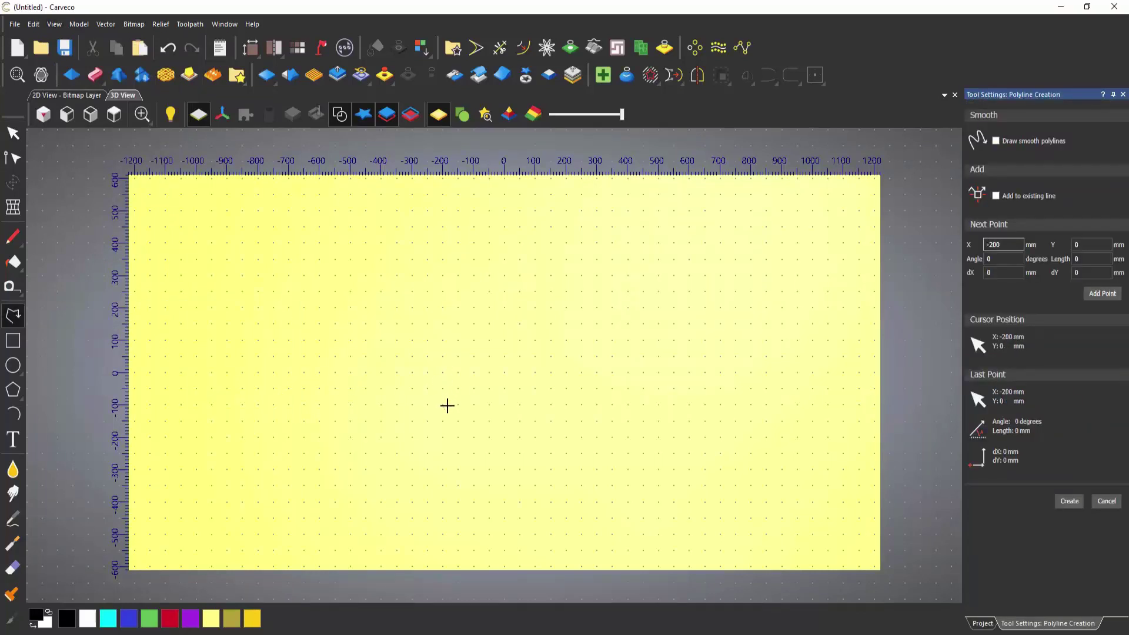
left_click(503, 452)
key("Escape")
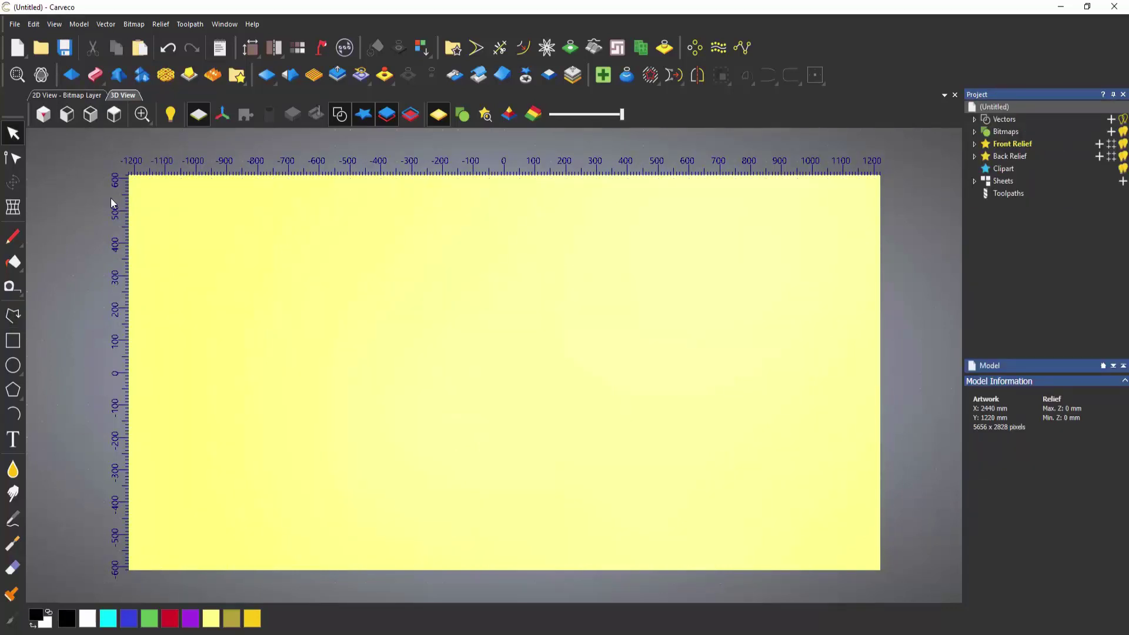
Step: In the 2D view, add vertical and horizontal guidelines, placing the horizontal one at -100 mm
left_click(78, 96)
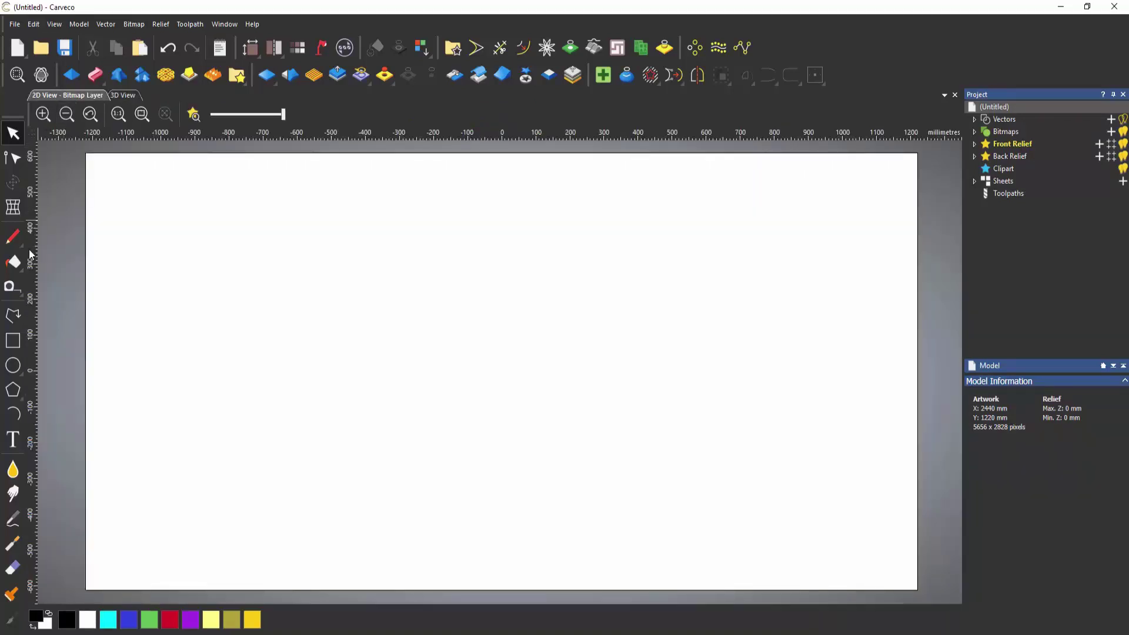
left_click_drag(31, 259, 541, 291)
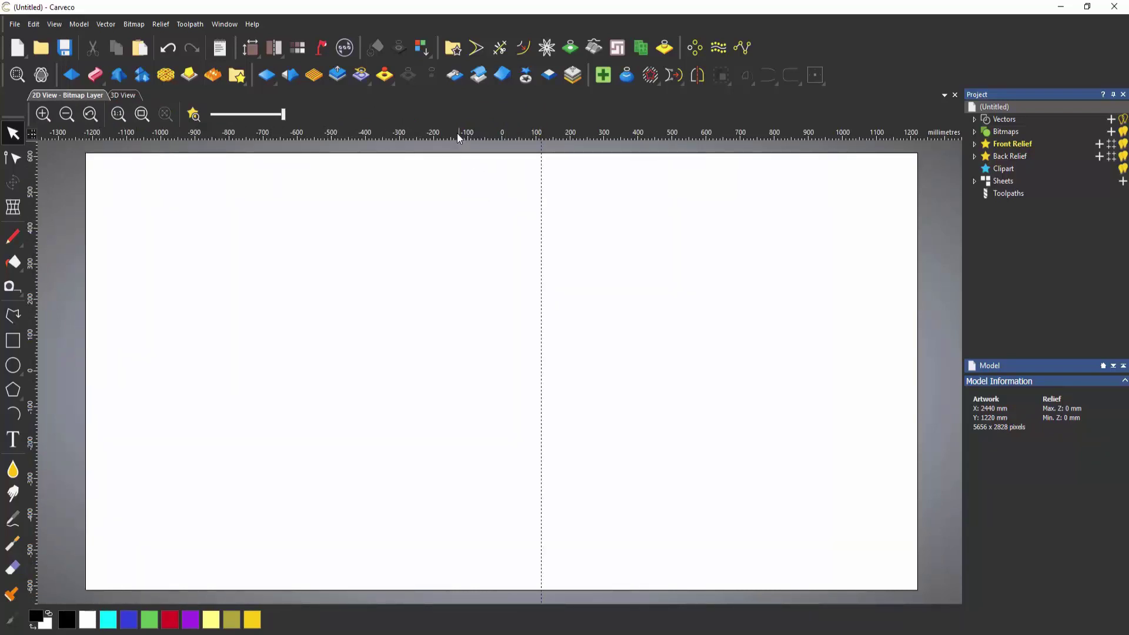
left_click_drag(458, 138, 449, 398)
double_click(449, 398)
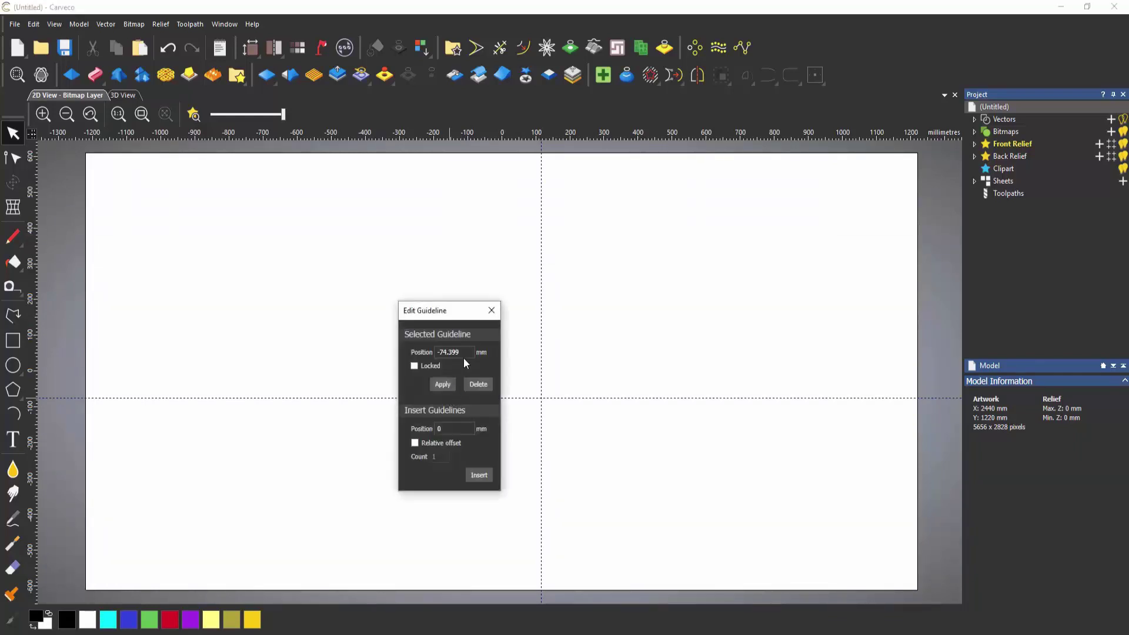
left_click_drag(469, 352, 406, 350)
type("-100")
left_click(442, 390)
Step: Insert four more horizontal guidelines spaced 25 mm apart and check one's position
left_click(443, 429)
type("25")
left_click(445, 454)
left_click(446, 453)
left_click(446, 453)
left_click(479, 475)
left_click(492, 349)
left_click(491, 313)
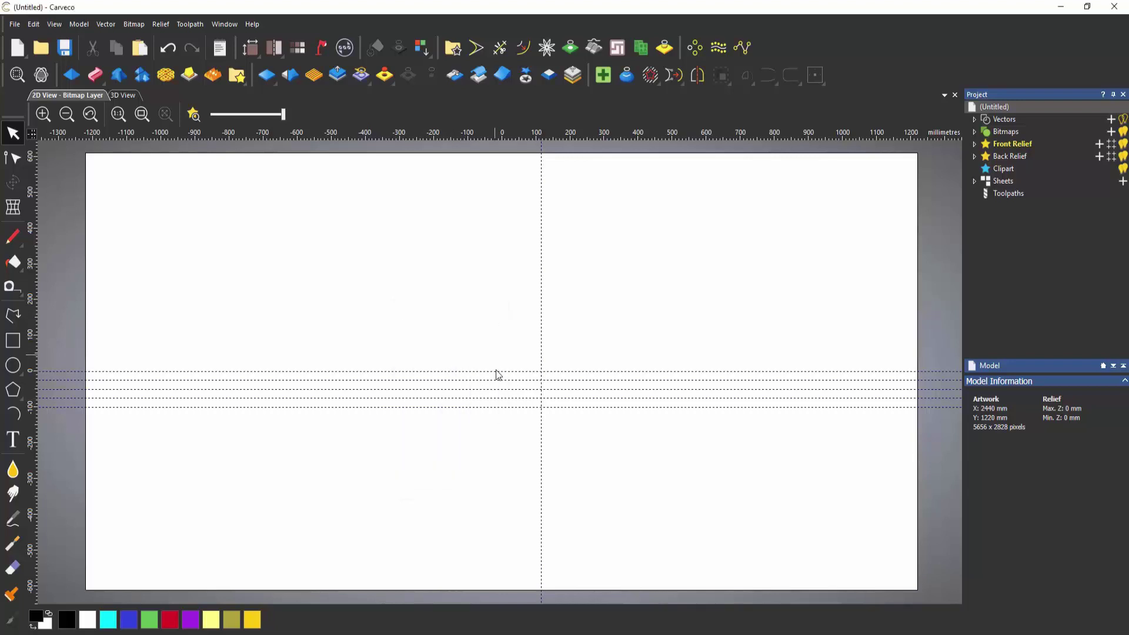
double_click(496, 381)
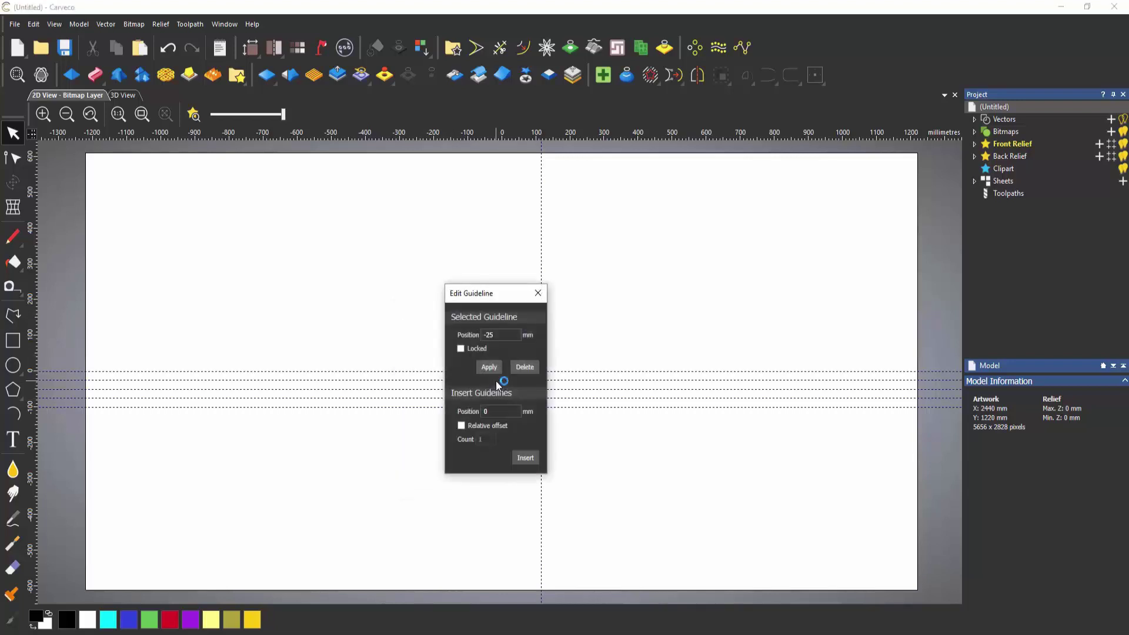
left_click(521, 365)
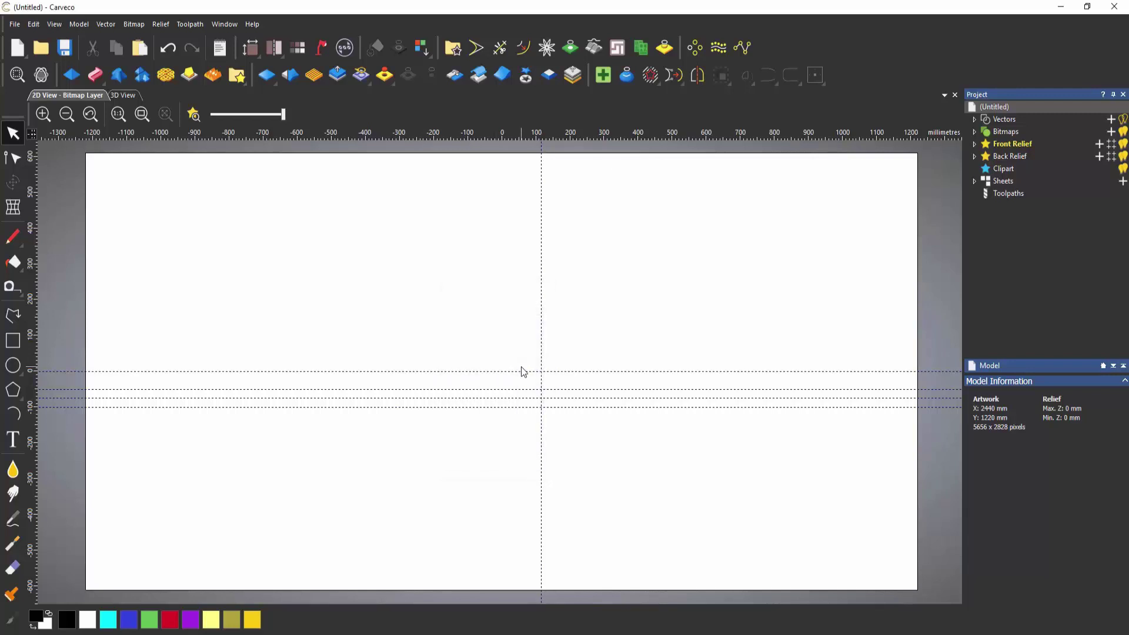